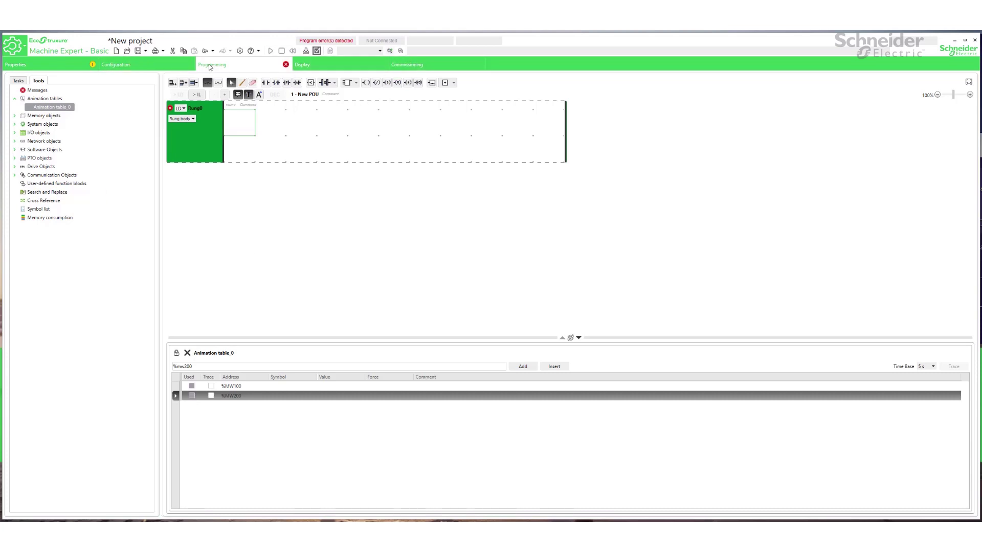
Place an operation block at the rung's right end and begin editing its expression
left_click(431, 84)
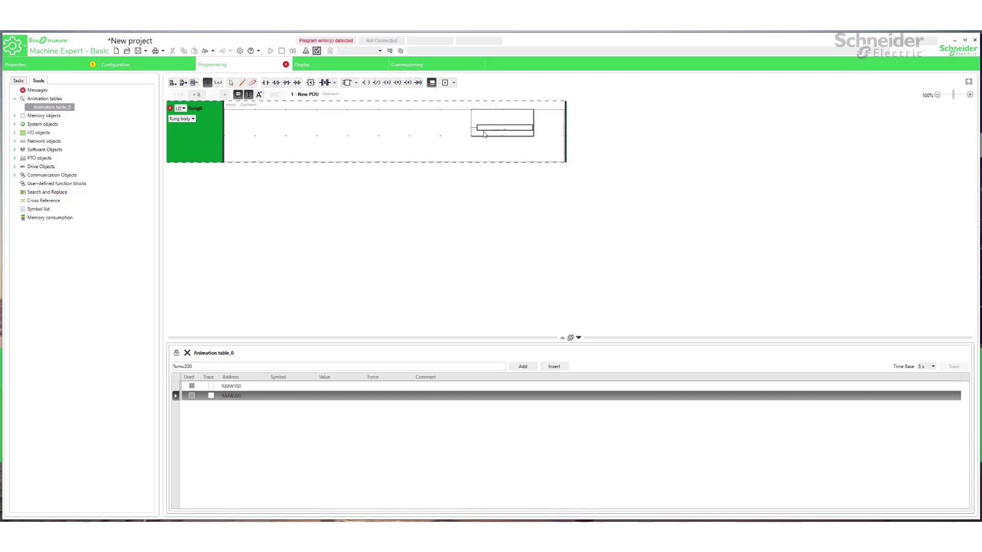
left_click(533, 129)
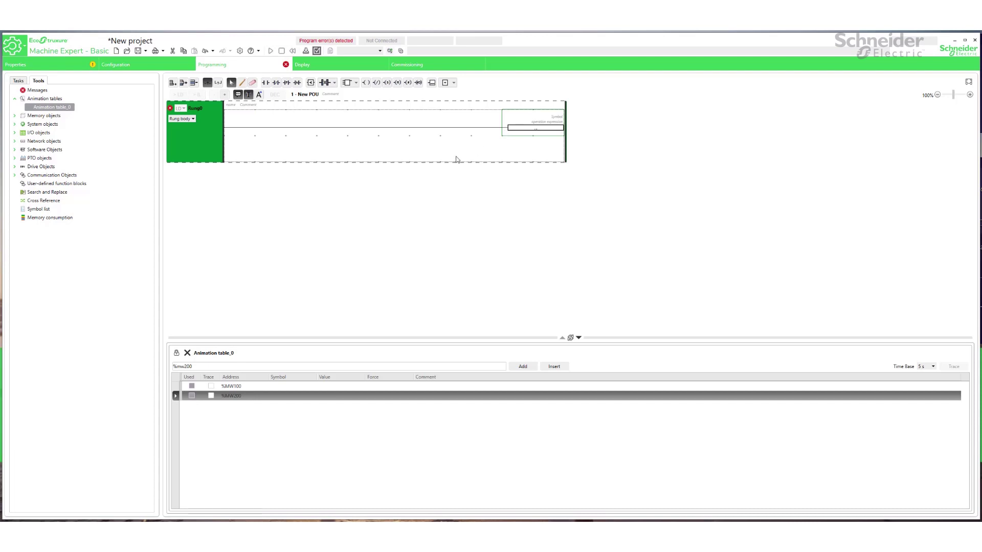
mouse_move(535, 124)
left_click(550, 123)
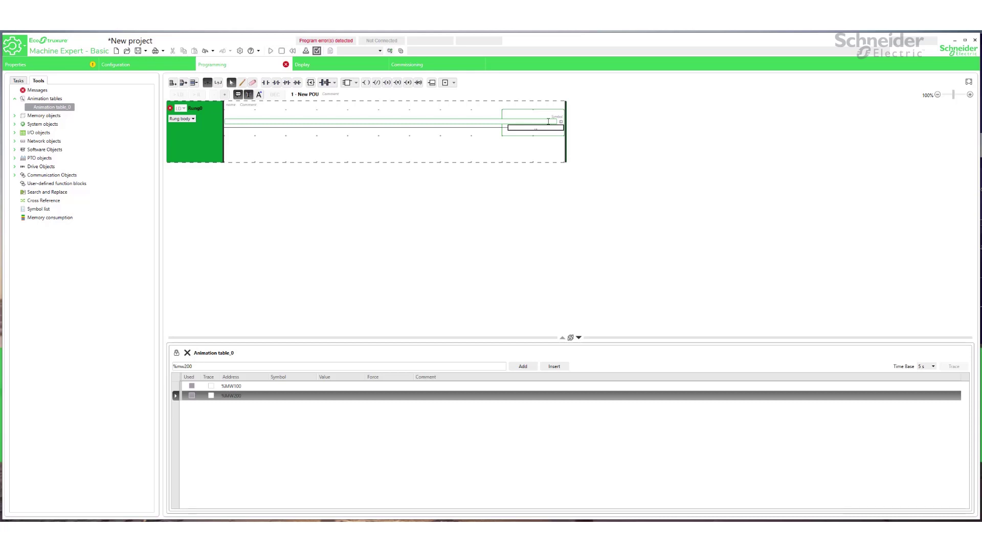
type("MW1")
type("00:=")
type("%MW")
type("200")
Enter the expression %MW100 := %MW200 in the operation block
key("Return")
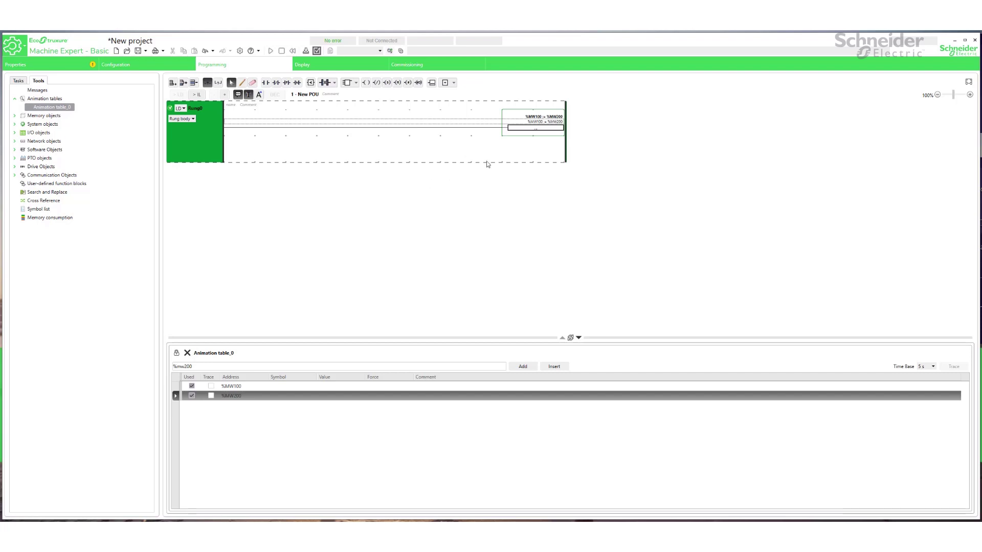
Launch the simulator from Commissioning so the controller downloads and runs
left_click(414, 66)
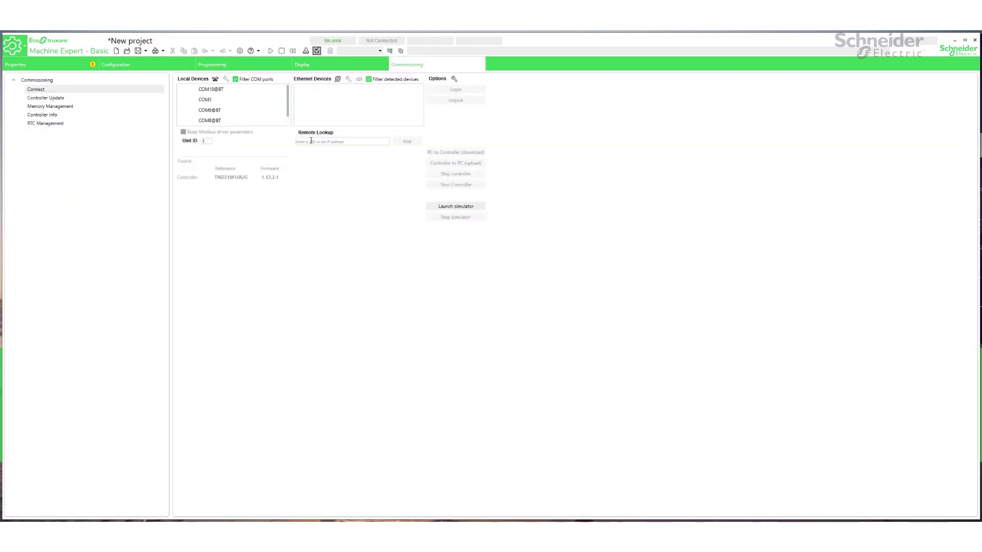
left_click(456, 206)
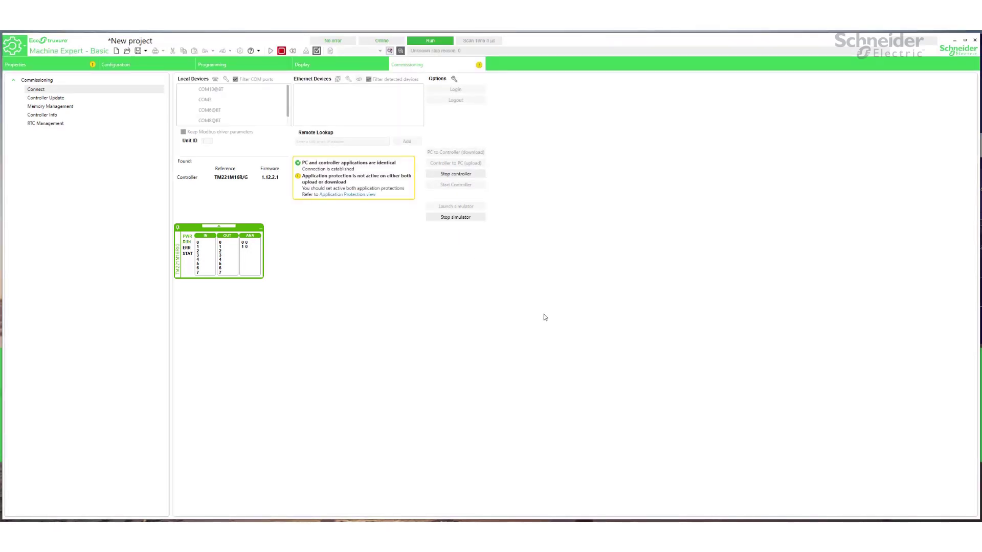
Return to Programming and activate live values in Animation table_0
left_click(213, 64)
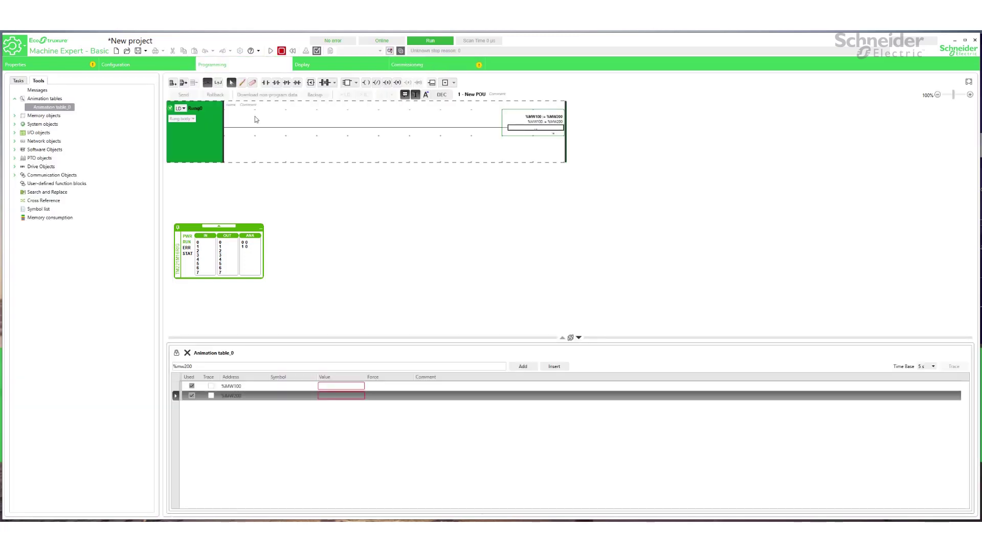
left_click(61, 107)
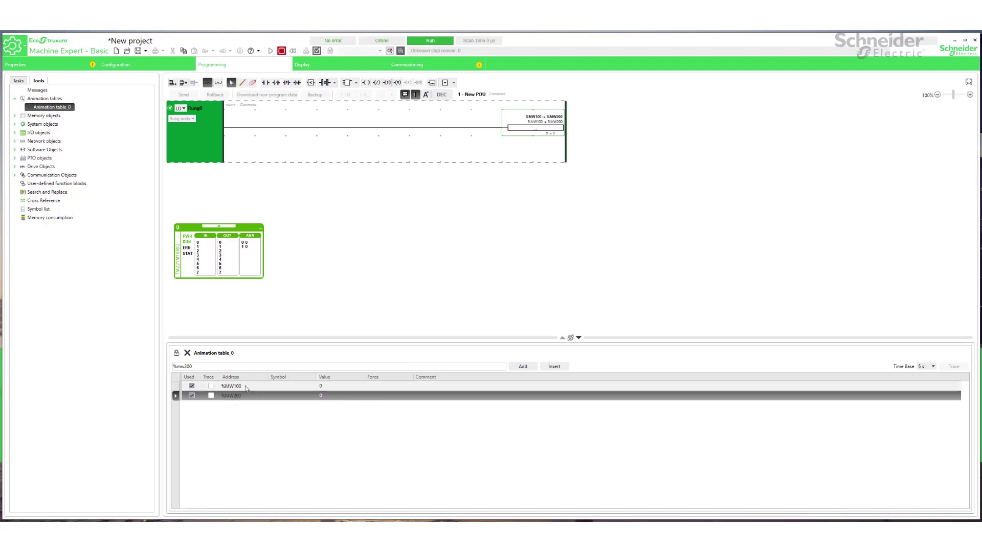
Write 1234 into the %MW200 value cell of the animation table
left_click(323, 398)
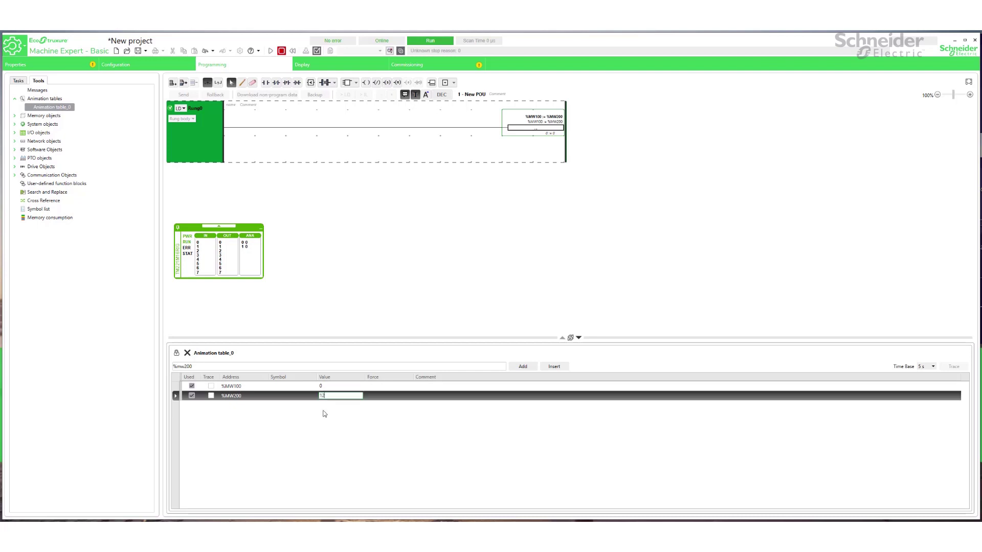
type("34")
key("Return")
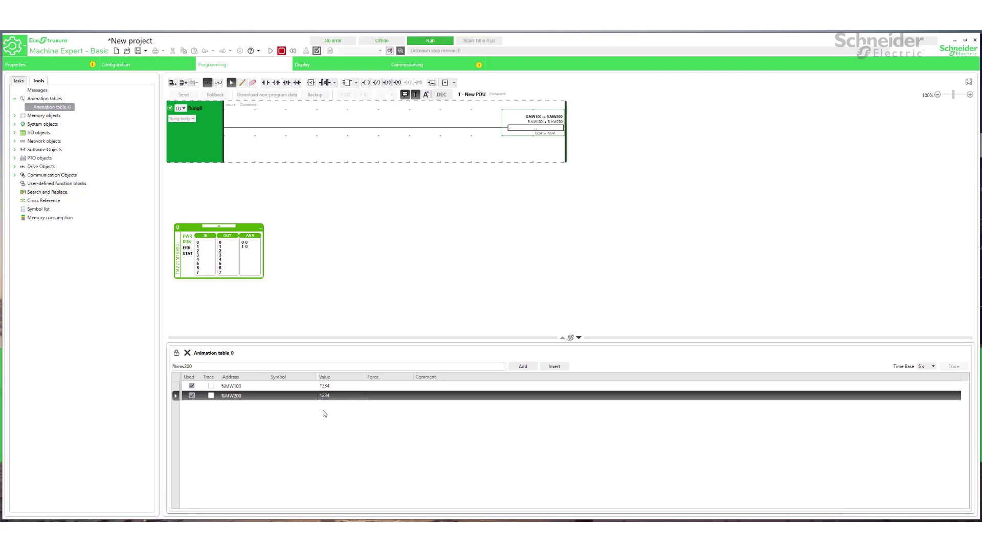